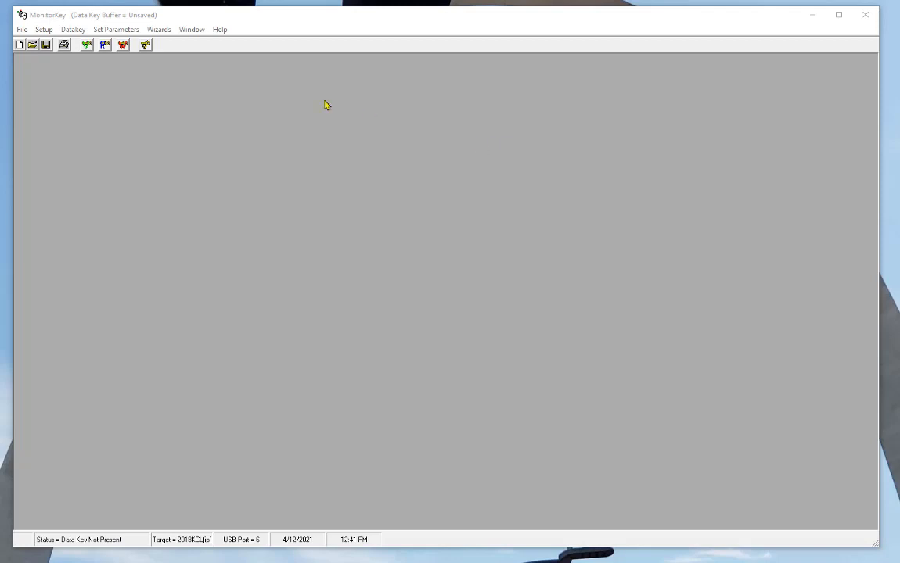
left_click(44, 31)
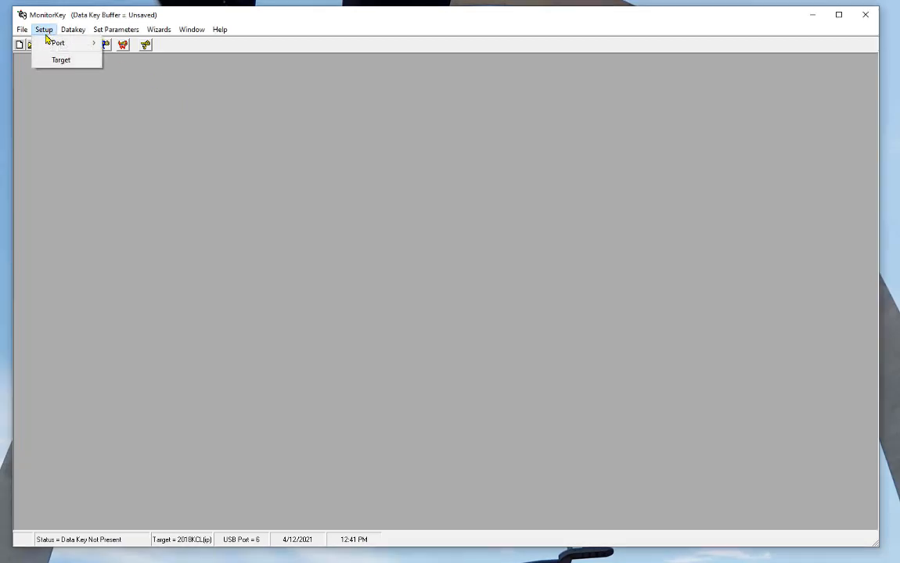
left_click(99, 158)
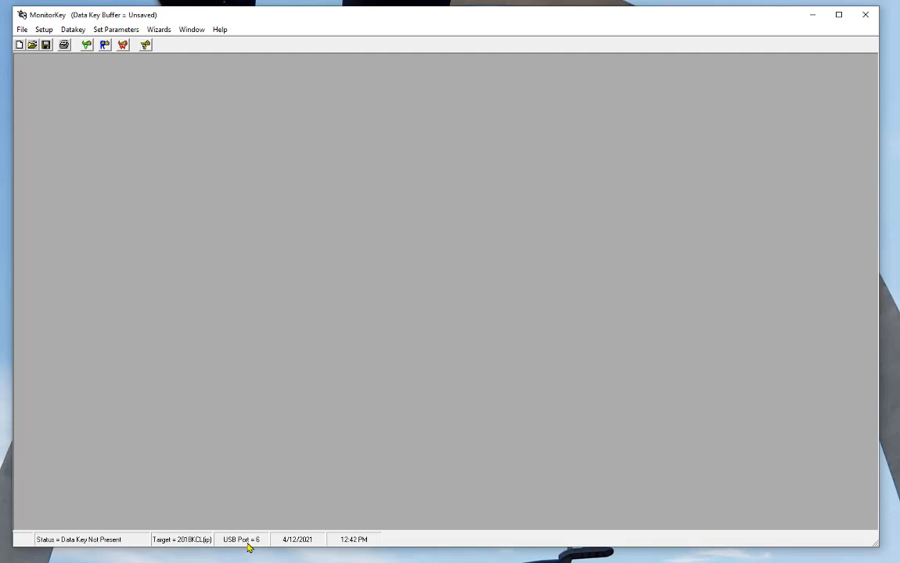
Step: Start the Parameter Setup wizard and proceed past its introduction and warranty disclaimer to the unit configuration
left_click(160, 32)
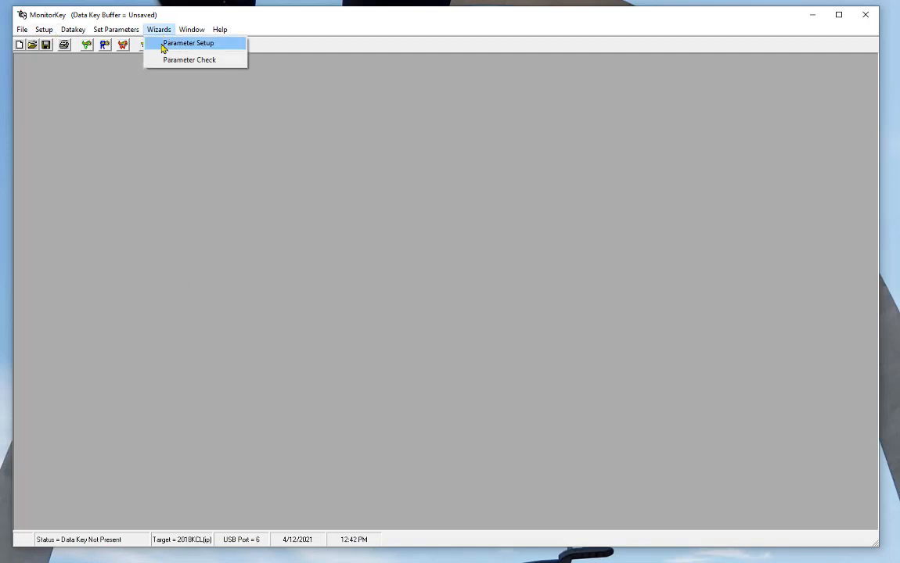
left_click(177, 44)
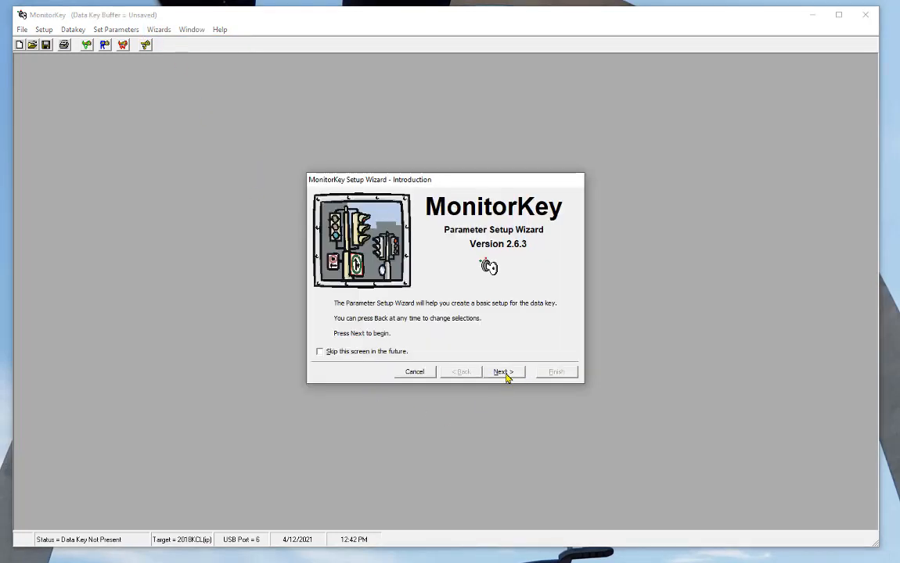
left_click(503, 373)
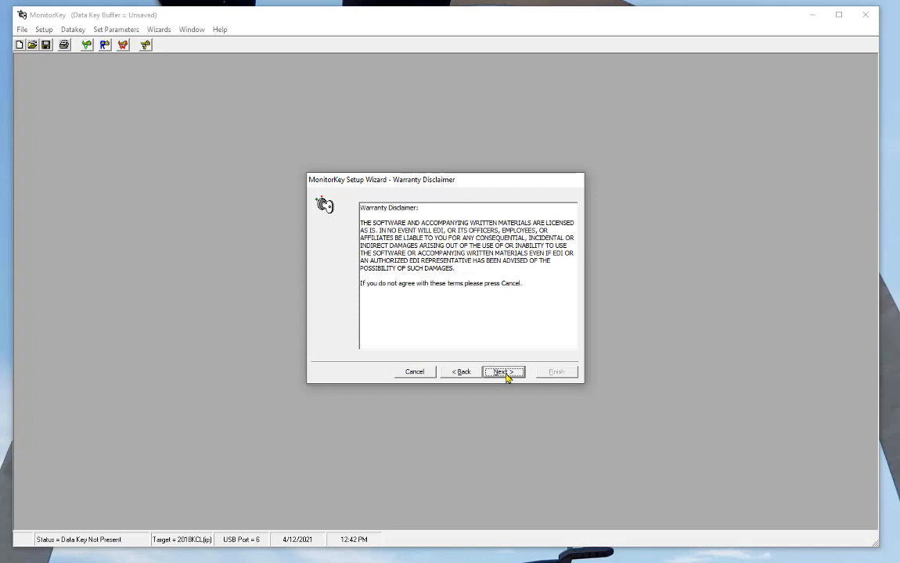
left_click(503, 372)
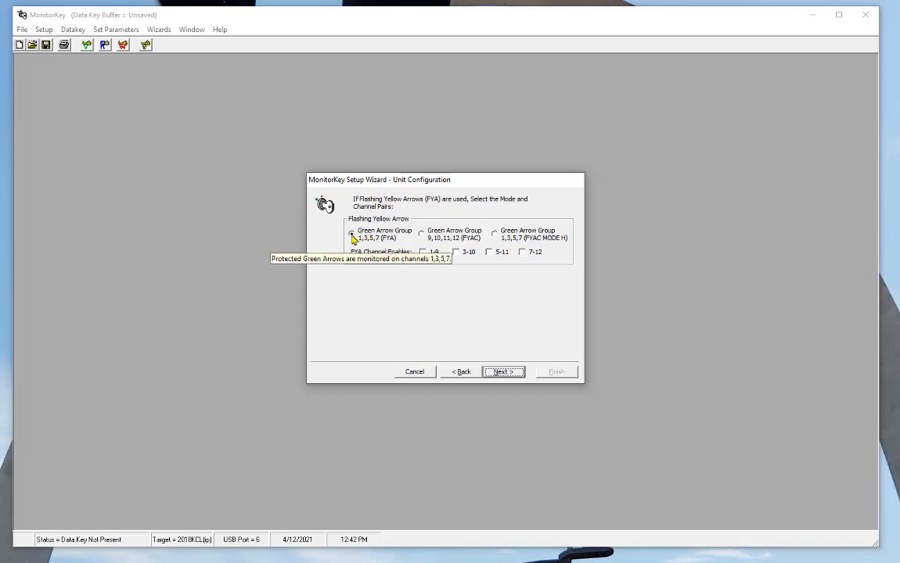
left_click(422, 255)
left_click(457, 255)
left_click(495, 257)
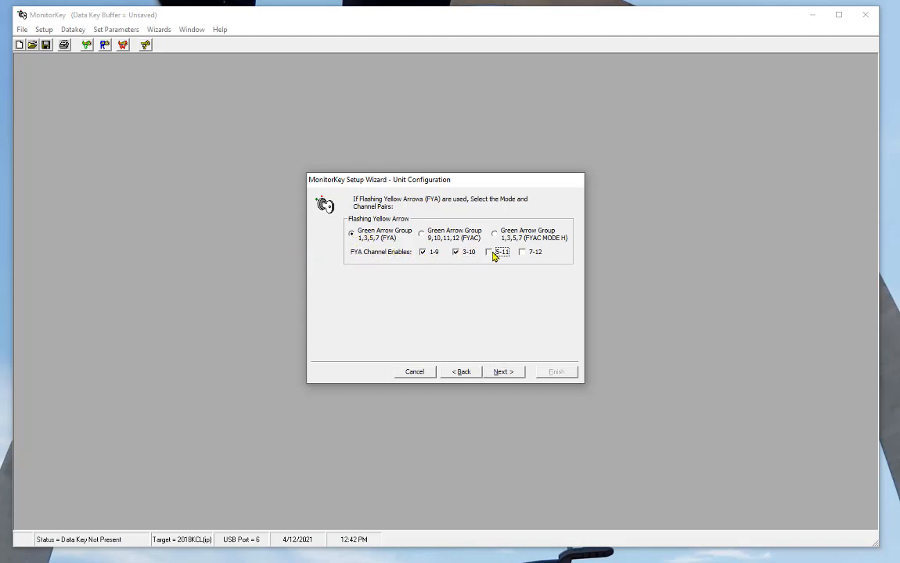
left_click(525, 253)
left_click(524, 254)
left_click(491, 253)
left_click(456, 255)
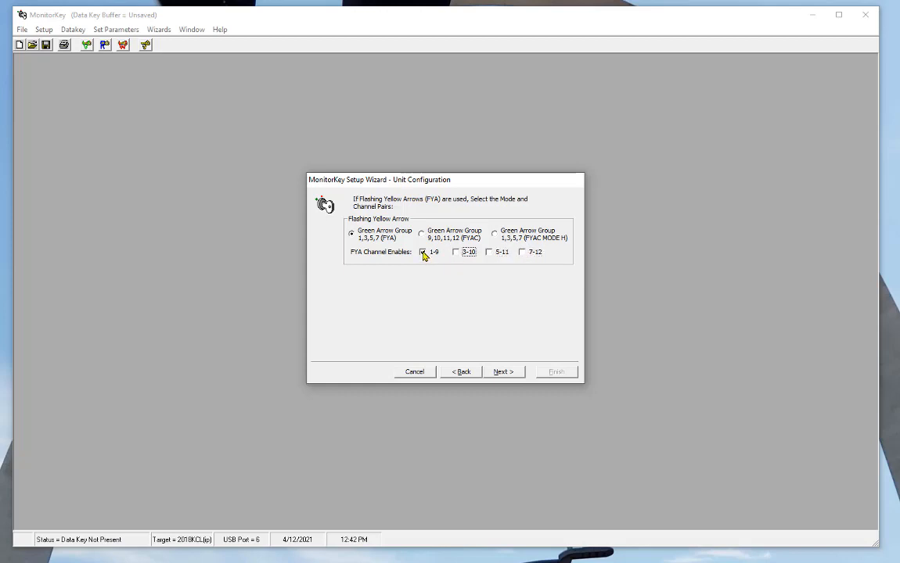
left_click(423, 252)
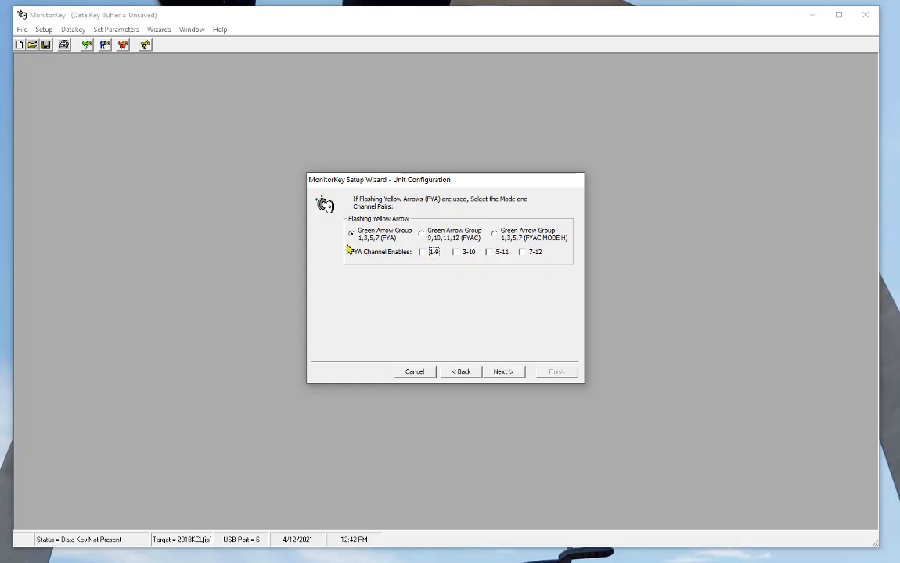
Step: Leave all FYA channel pairs disabled, continue to the unused channels, and mark channels 17 and 18 as unused
left_click(505, 372)
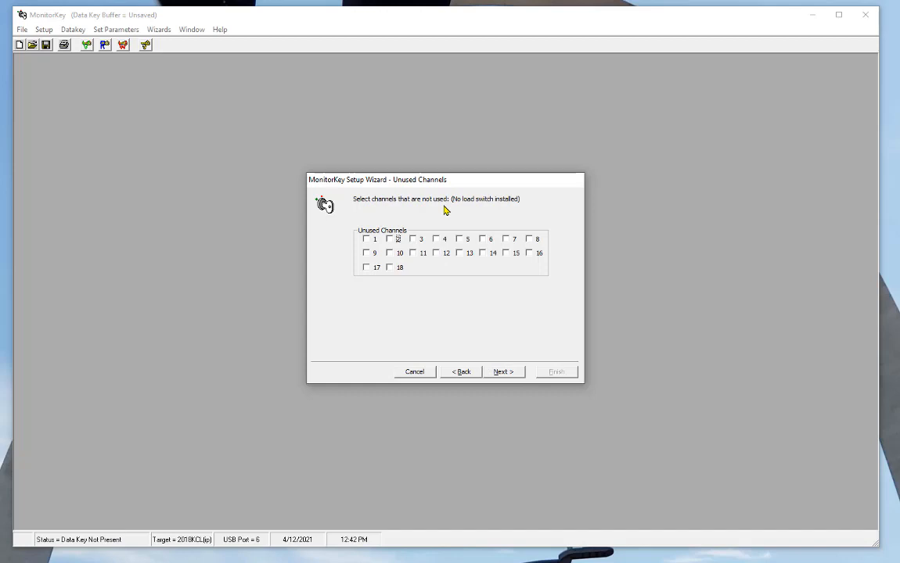
left_click(386, 270)
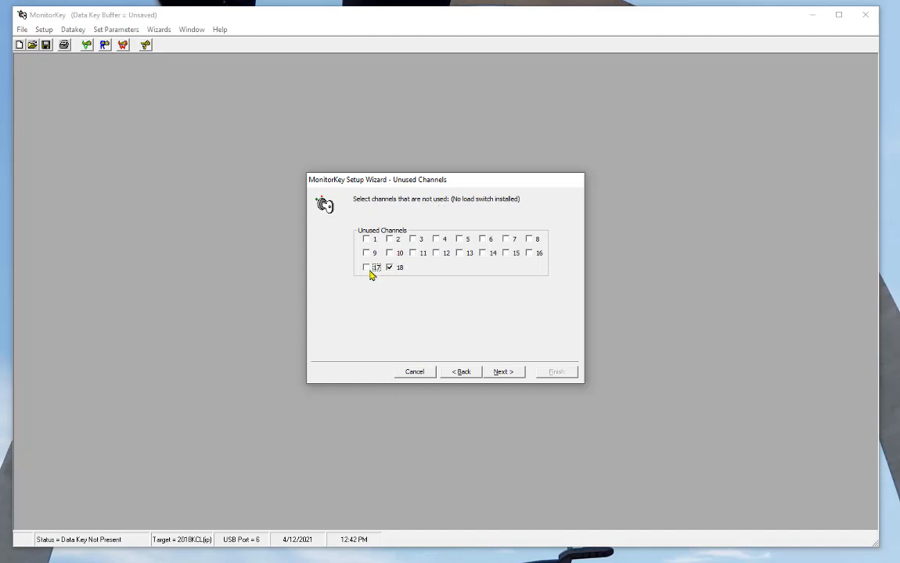
left_click(530, 254)
left_click(509, 255)
left_click(482, 255)
left_click(461, 254)
left_click(481, 255)
left_click(506, 254)
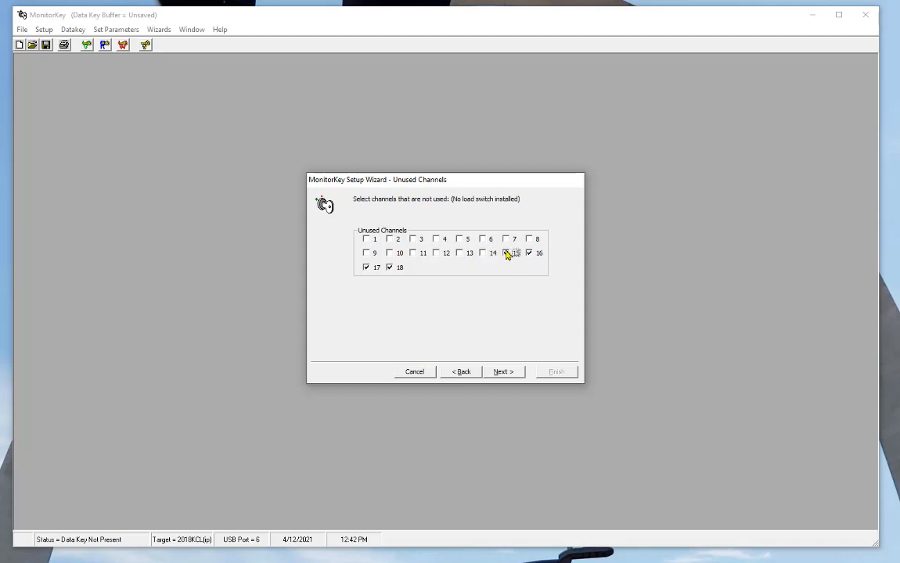
left_click(528, 254)
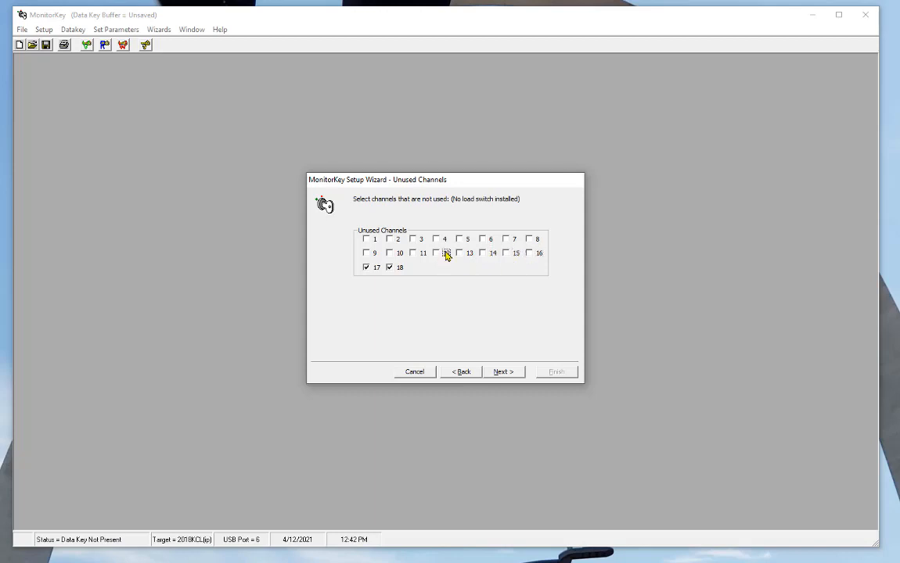
Step: Mark channels 9, 10, 11 and 12 as unused and continue to the pedestrian channels
left_click(366, 253)
left_click(390, 254)
left_click(412, 252)
left_click(442, 254)
left_click(421, 256)
left_click(438, 251)
left_click(504, 372)
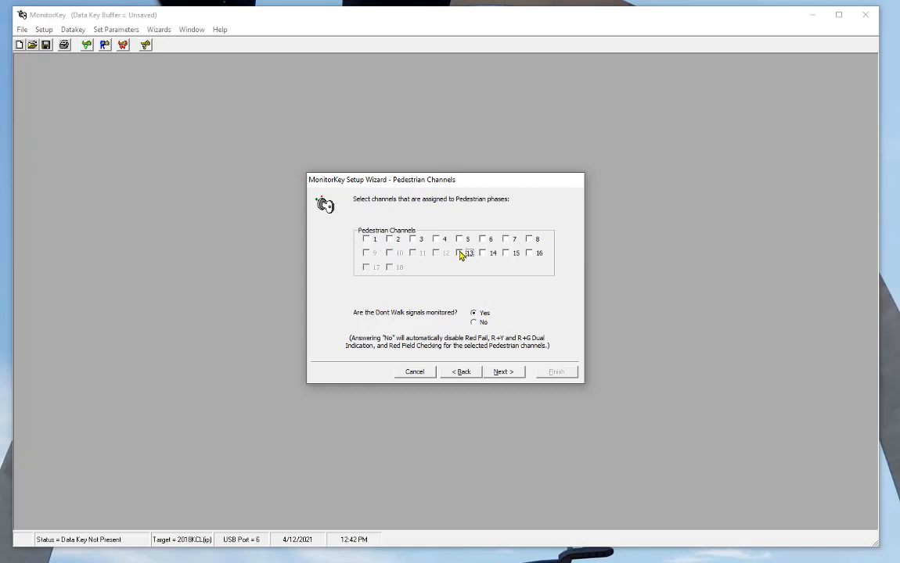
Step: Assign channels 13, 14 and 15 to pedestrian phases, keeping the Dont Walk signals monitored, and continue
left_click(467, 253)
left_click(481, 255)
left_click(461, 254)
left_click(460, 254)
left_click(490, 254)
left_click(492, 254)
left_click(513, 255)
left_click(506, 373)
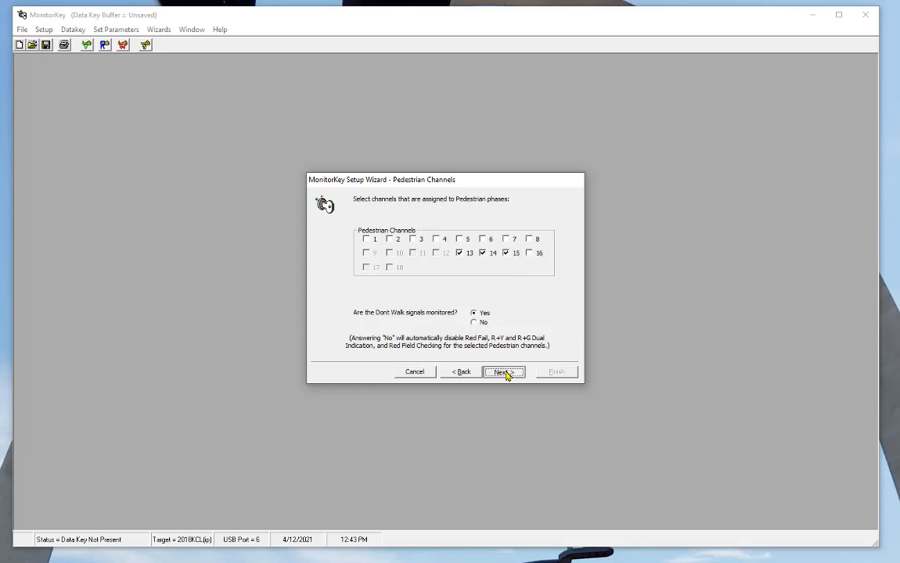
Step: Select channels 1 and 5 as two-section green and yellow turn channels and finish the wizard to initialize the data key buffer
left_click(398, 238)
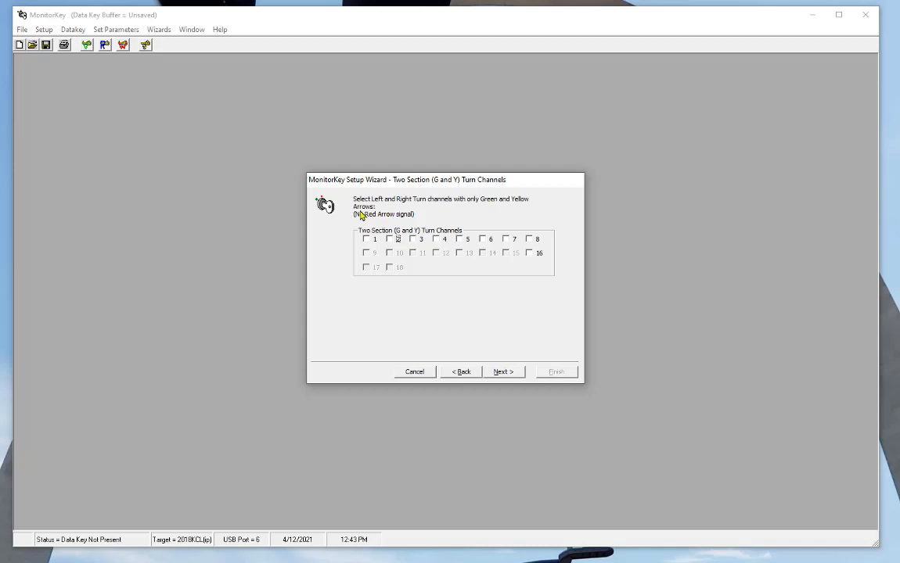
left_click(363, 239)
left_click(458, 240)
left_click(511, 373)
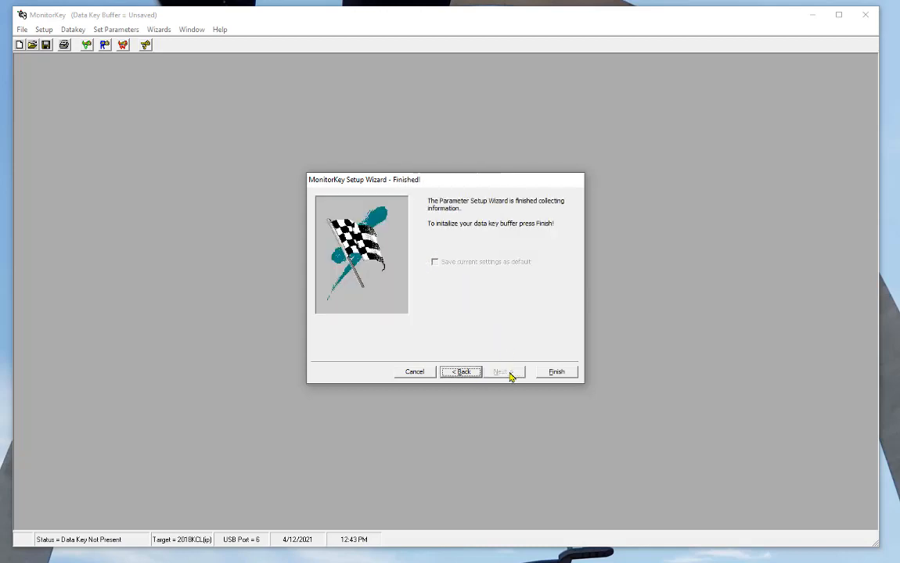
left_click(569, 373)
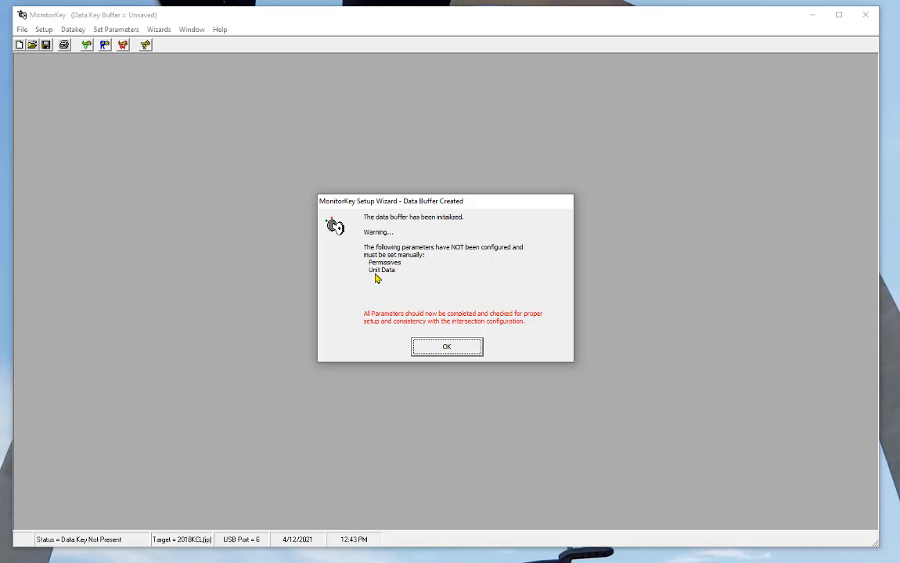
left_click(447, 347)
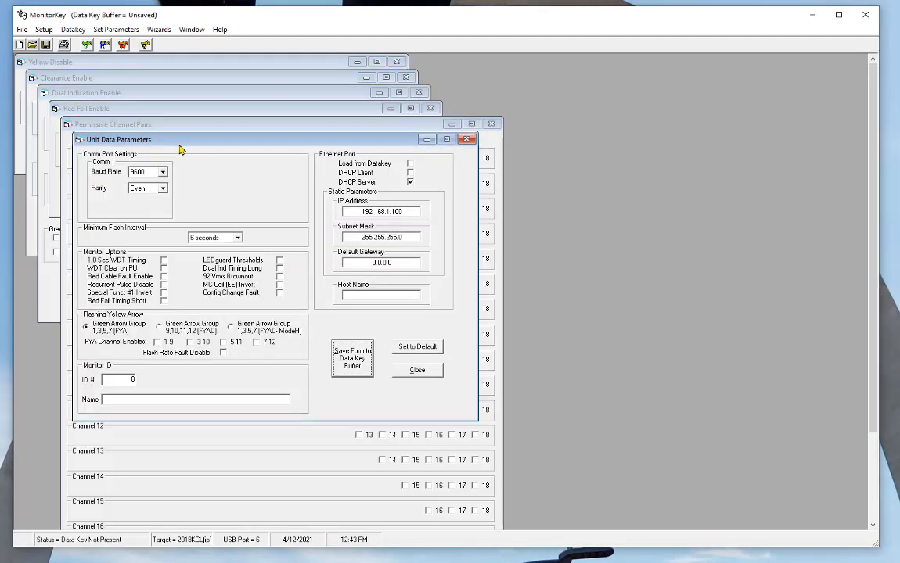
Step: In the unit data parameters, set the minimum flash interval to 15 seconds and enable LEDguard Thresholds, leaving Load from Datakey off
left_click_drag(179, 147, 346, 119)
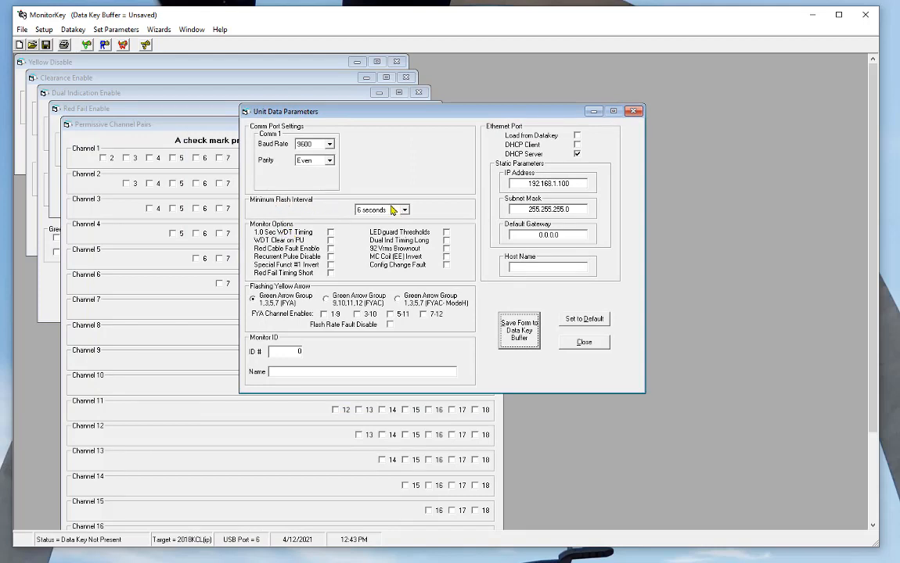
left_click(404, 210)
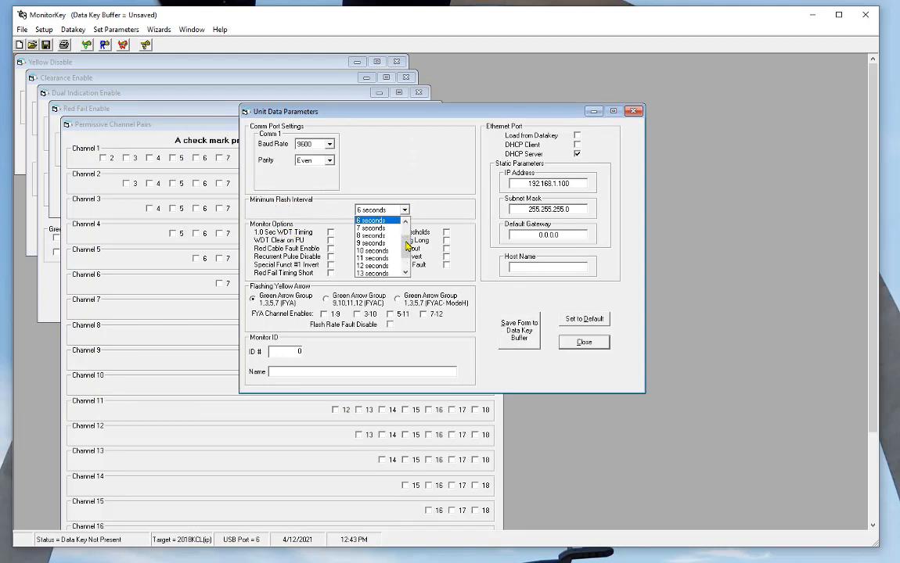
scroll(394, 266, "down", 1)
left_click(390, 269)
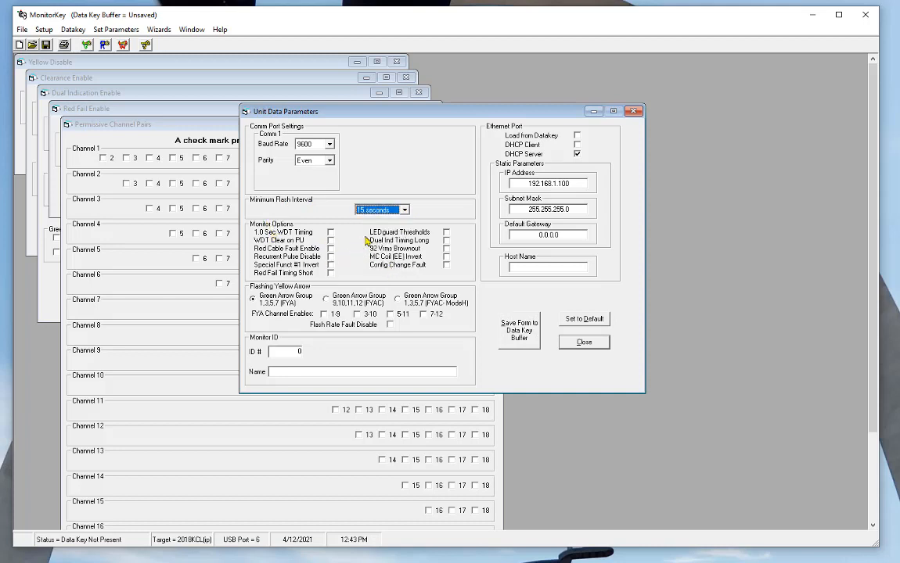
left_click(445, 234)
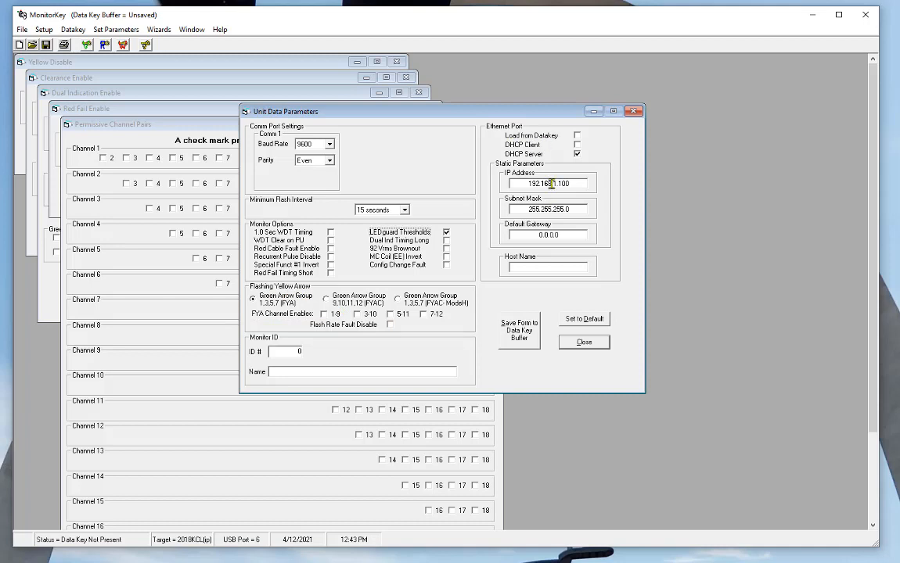
left_click(577, 136)
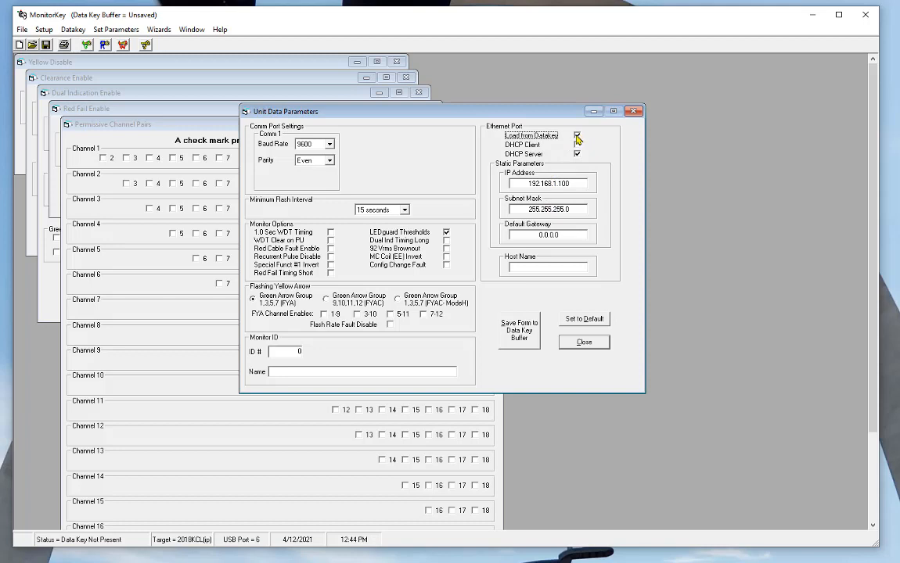
left_click(577, 137)
Step: Move the Unit Data Parameters, Permissive Channel Pairs and Red Fail Enable forms apart to uncover the forms behind them
left_click_drag(325, 111, 450, 159)
left_click_drag(270, 128, 369, 360)
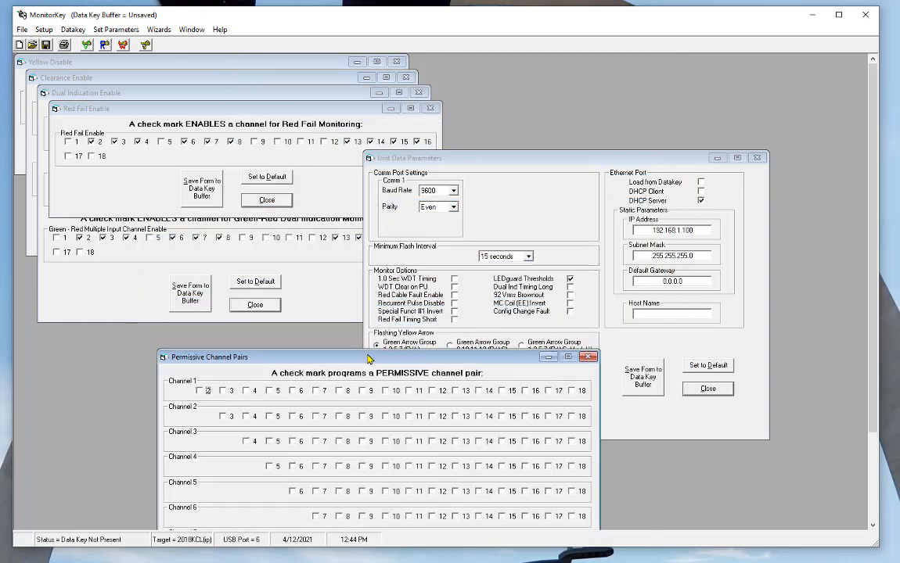
left_click_drag(240, 111, 546, 69)
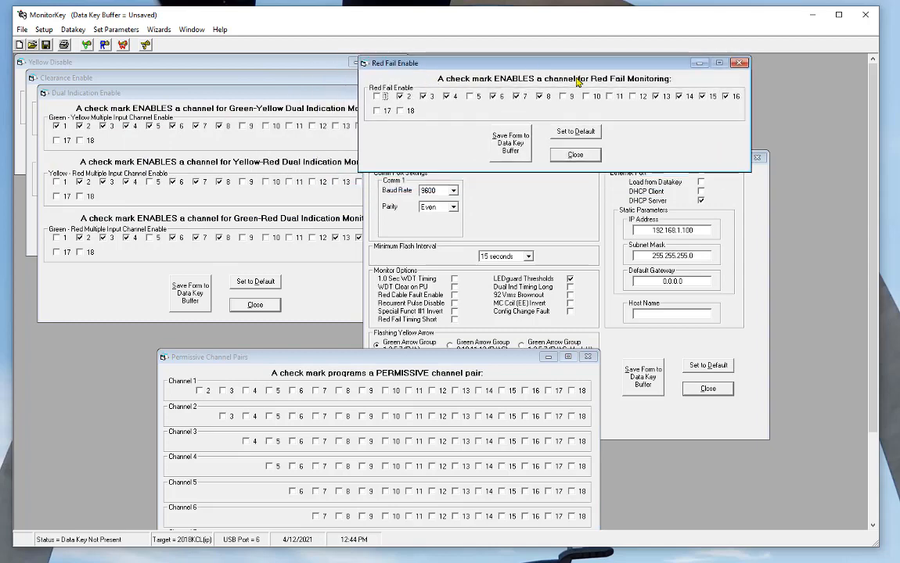
Step: Examine the channel selections in the Red Fail Enable, Dual Indication Enable, Clearance Enable and Yellow Disable forms
left_click(471, 99)
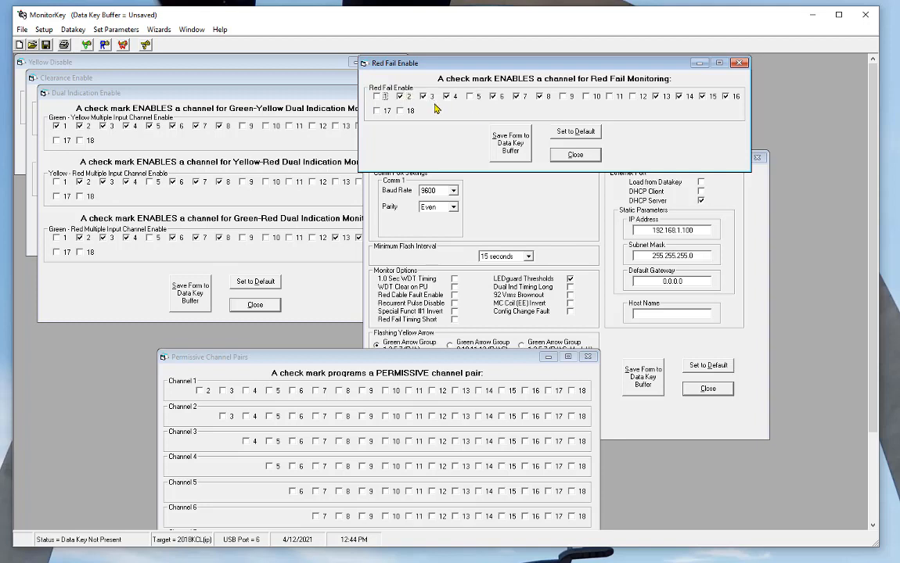
left_click(549, 99)
left_click(598, 100)
left_click(635, 98)
left_click(388, 112)
left_click(231, 118)
left_click(250, 125)
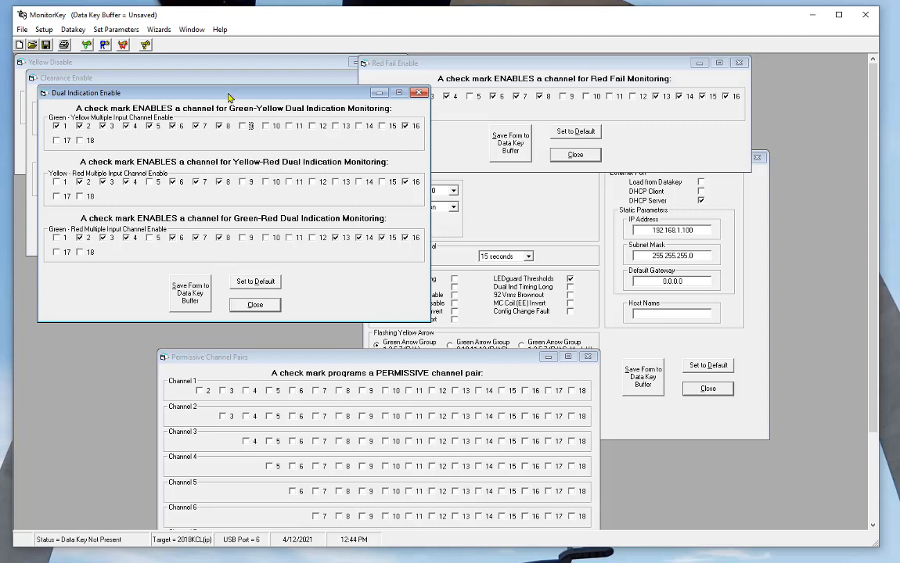
left_click(178, 75)
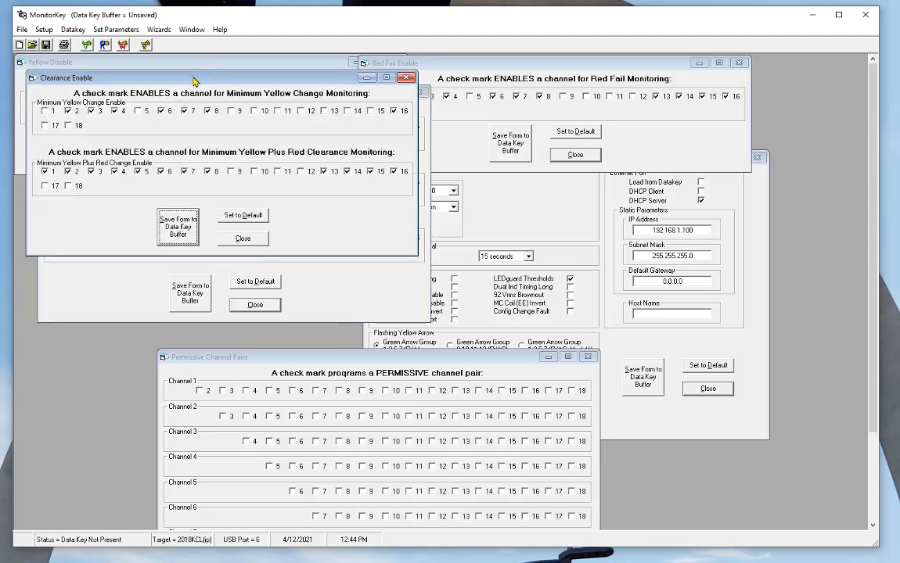
left_click(148, 61)
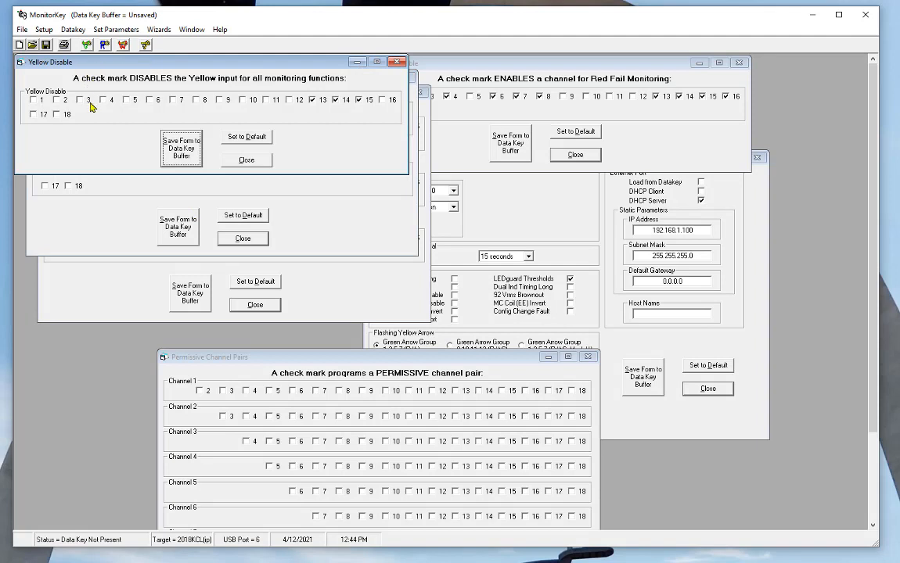
left_click(321, 102)
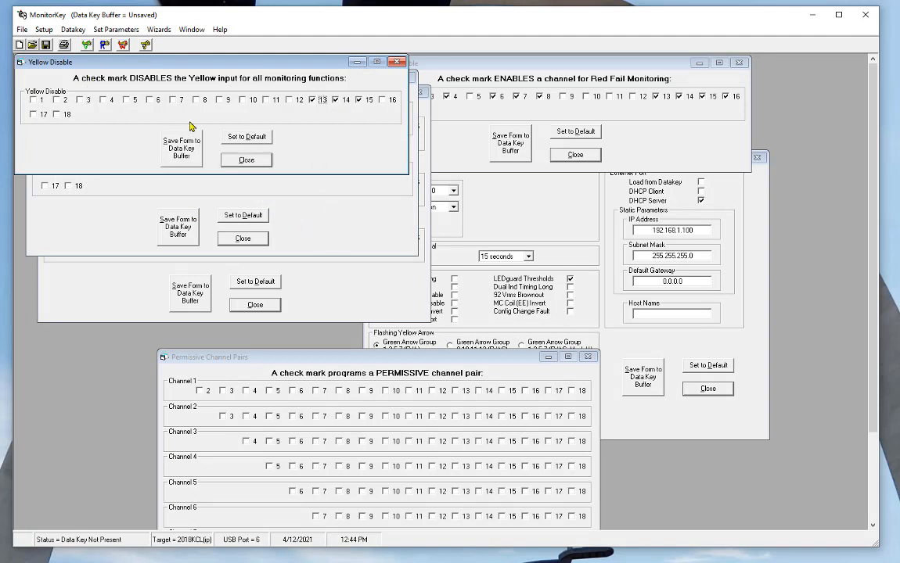